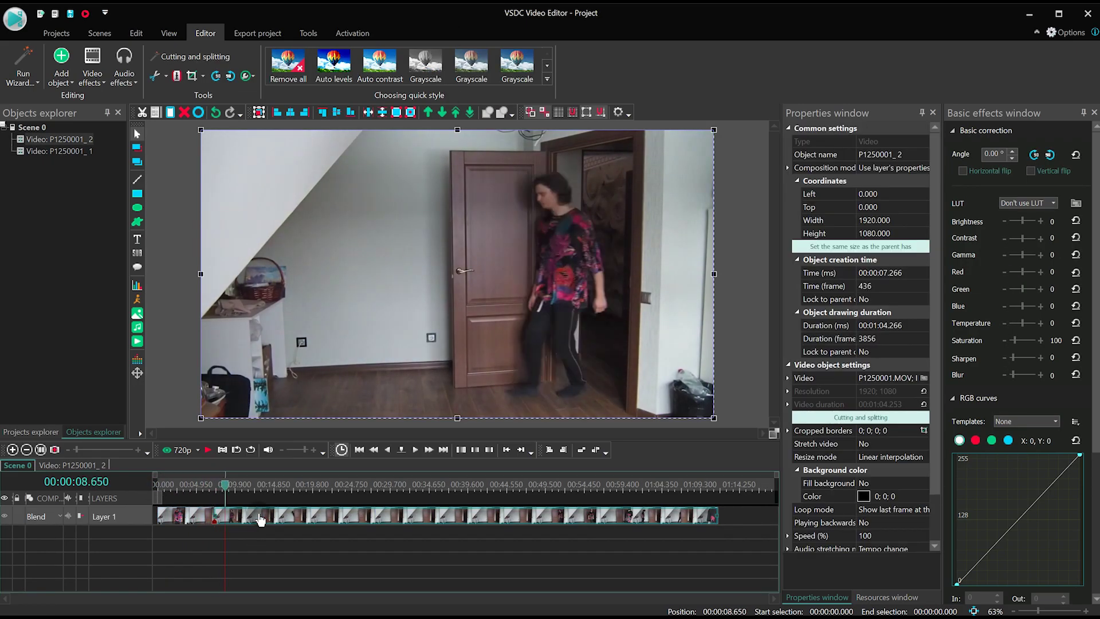
Step: Delete the unwanted piece of room footage from the timeline
key(Delete)
Step: Select the later remaining room clip on Layer 1
click(350, 518)
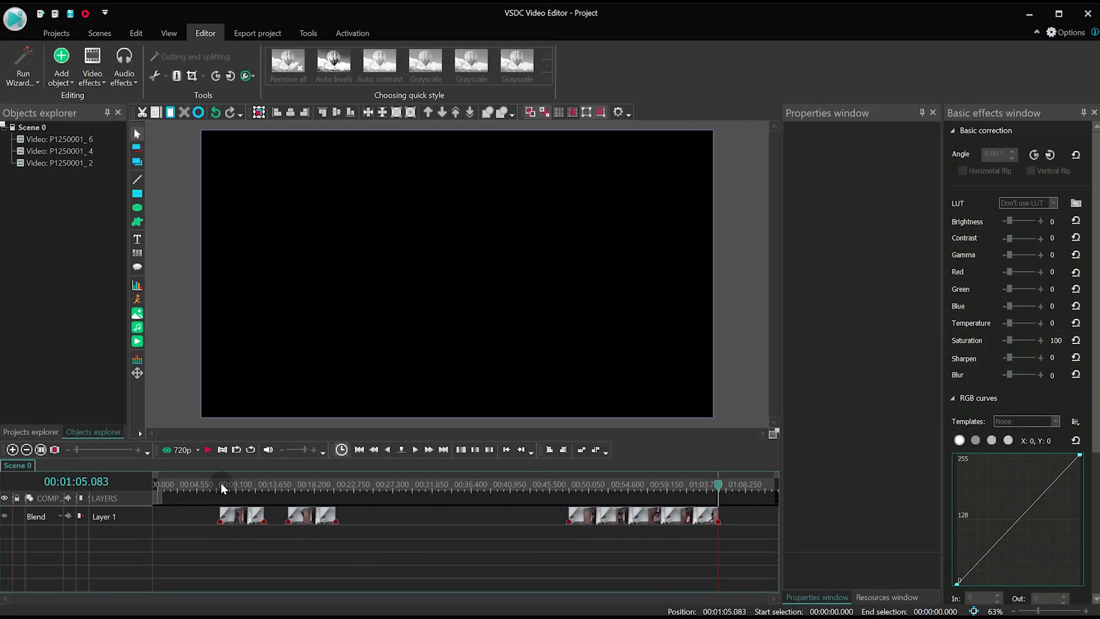
Step: Review clip P1250001_2 and move it to the start of the timeline
click(238, 516)
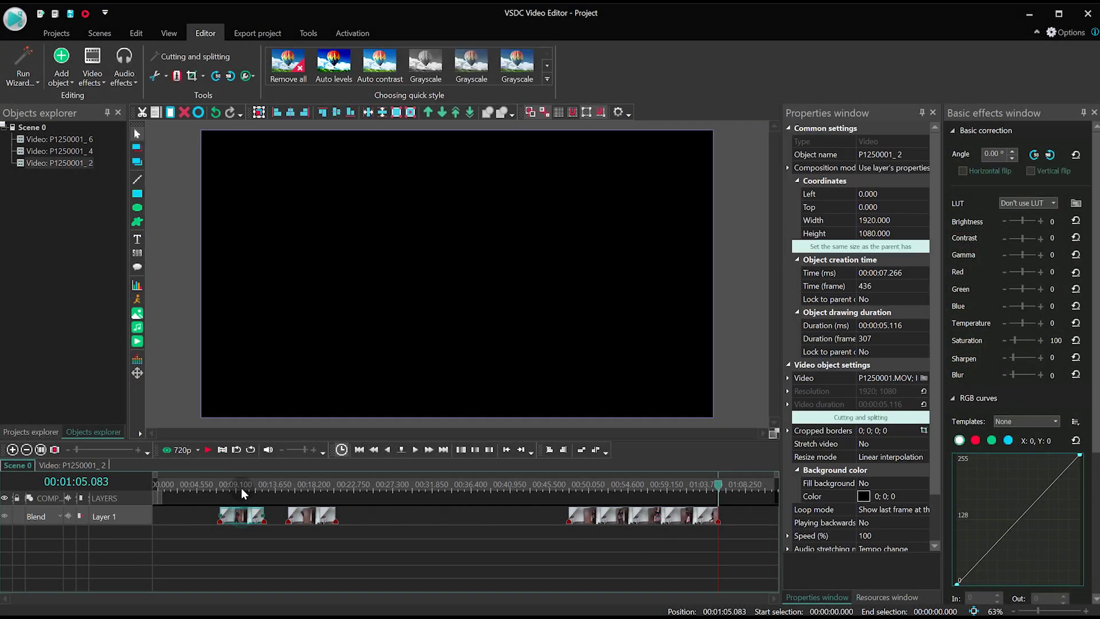
key(space)
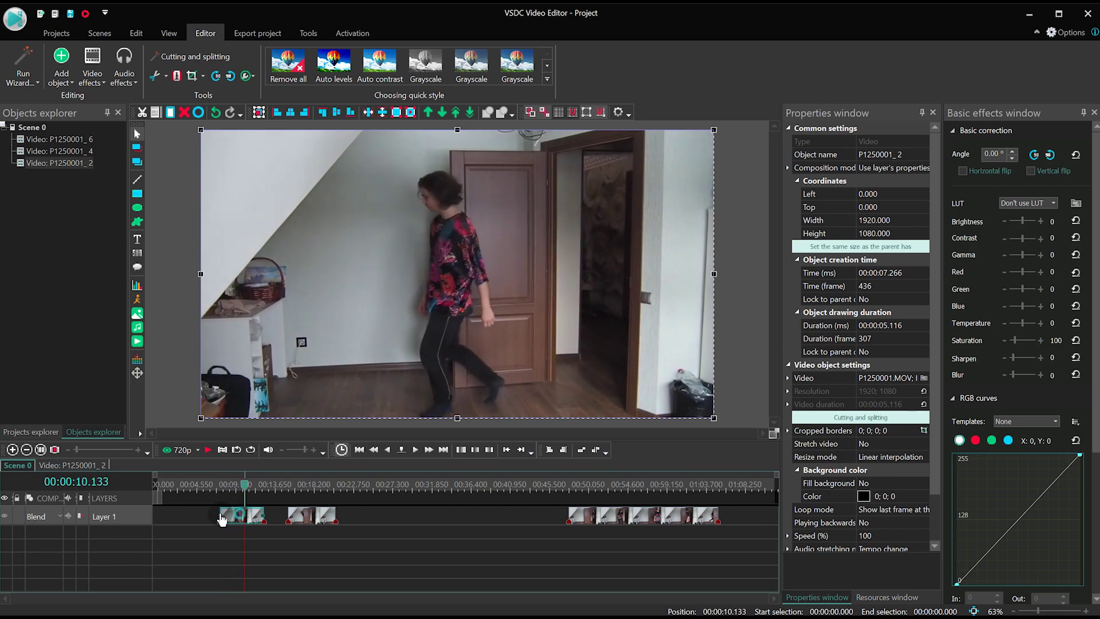
drag(223, 519, 162, 517)
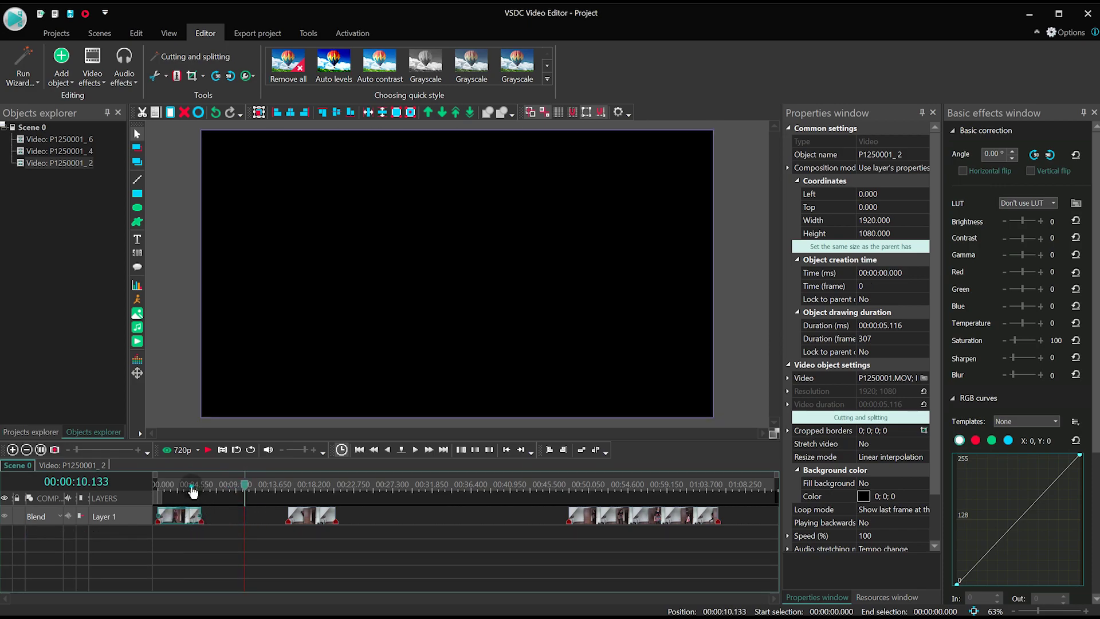
Step: Move clip P1250001_6 onto a new Layer 2 starting at 3.683 s
click(192, 489)
drag(600, 525, 299, 533)
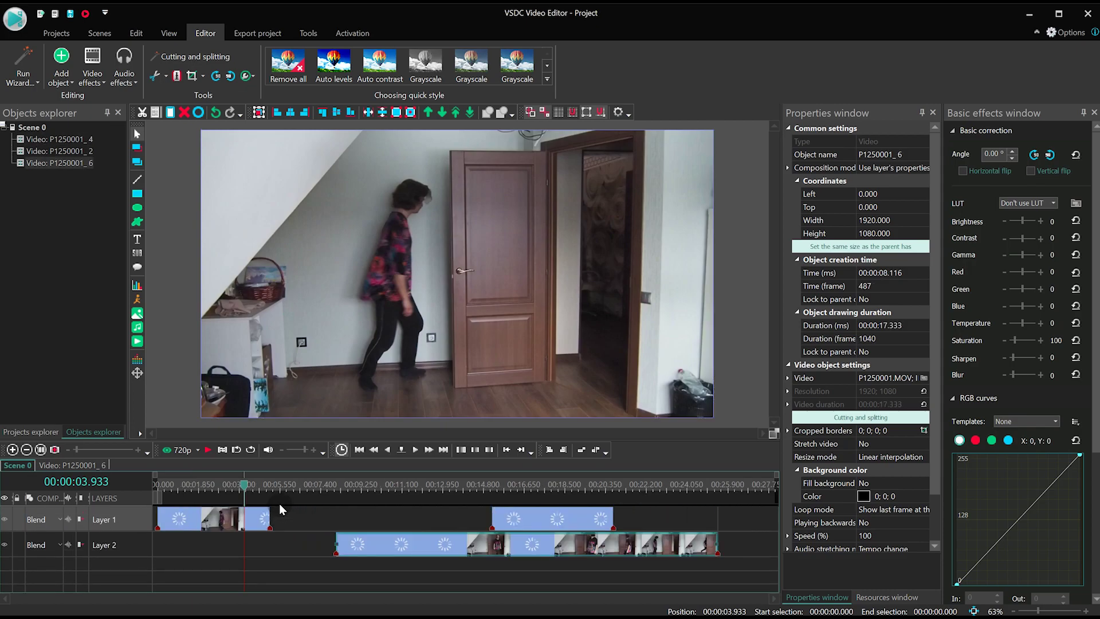
drag(452, 542, 386, 533)
click(249, 486)
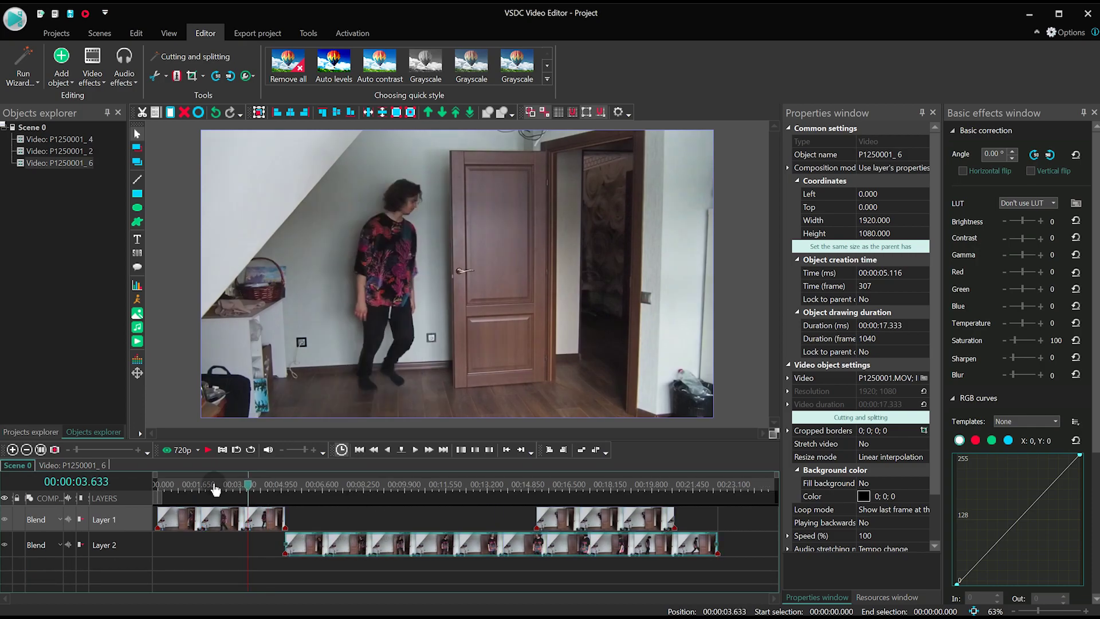
drag(330, 544, 293, 542)
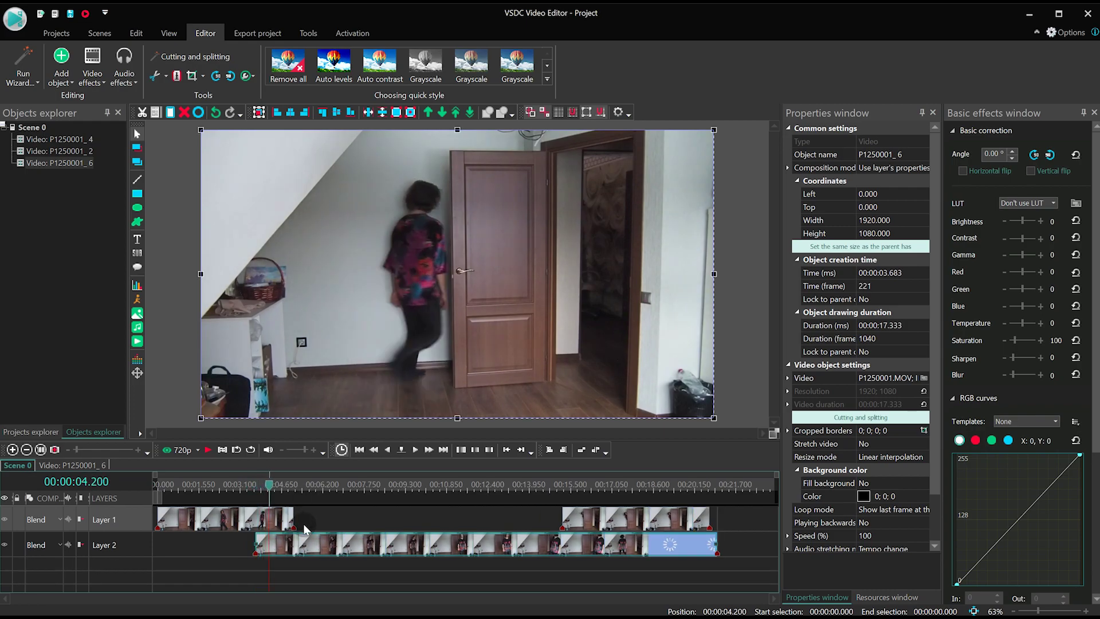
click(270, 520)
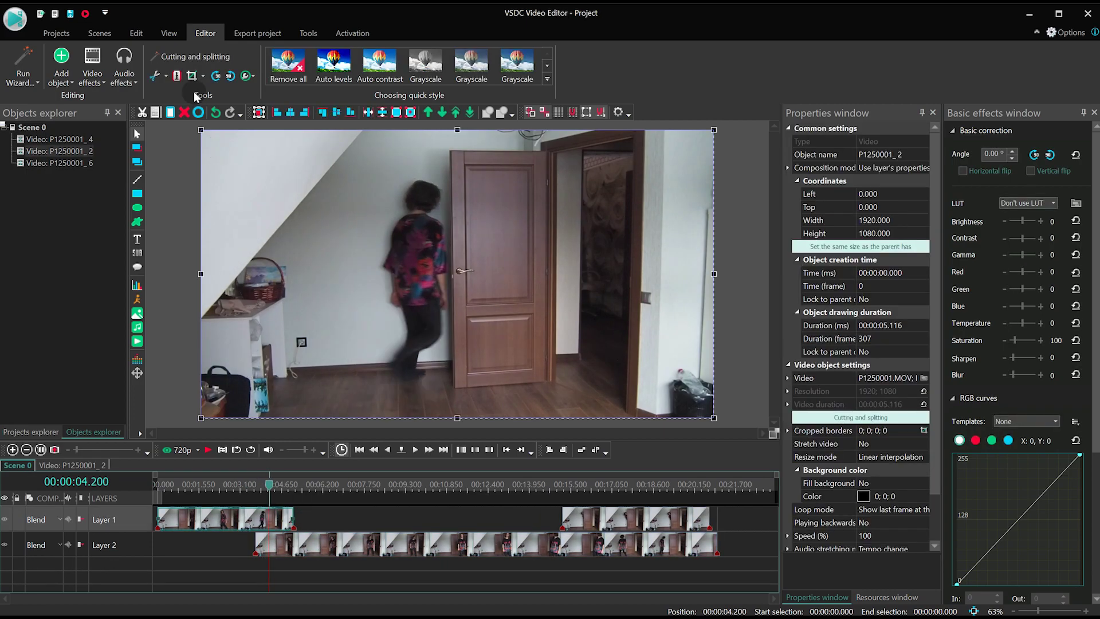
Step: Set clip P1250001_2's opacity to 60% and play back the overlap near 3.5 s
click(248, 75)
drag(339, 105, 322, 103)
click(254, 488)
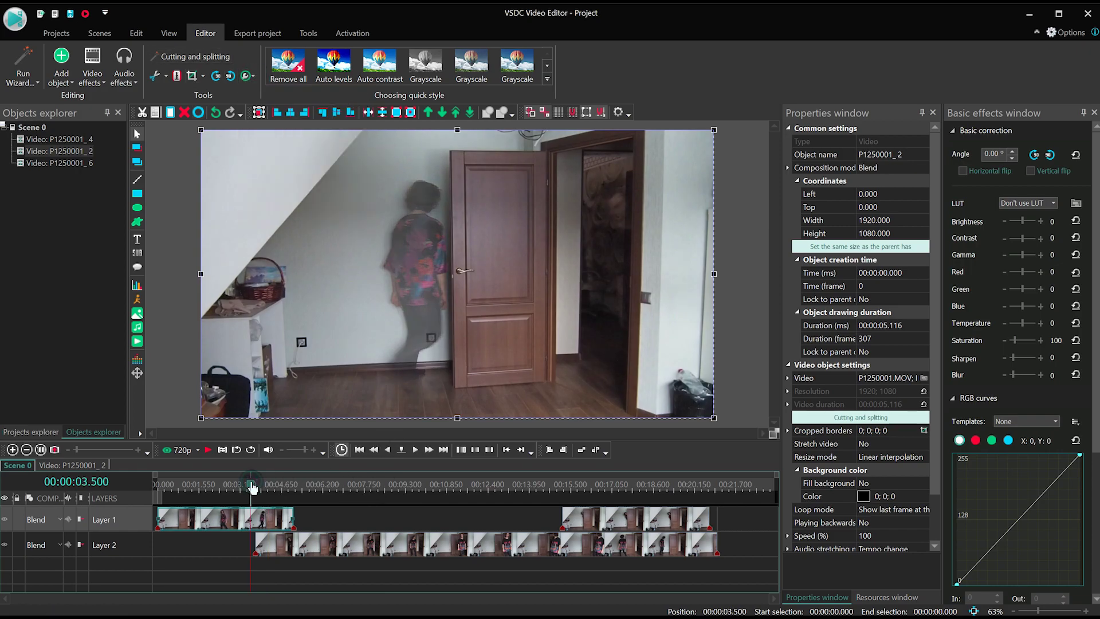
key(space)
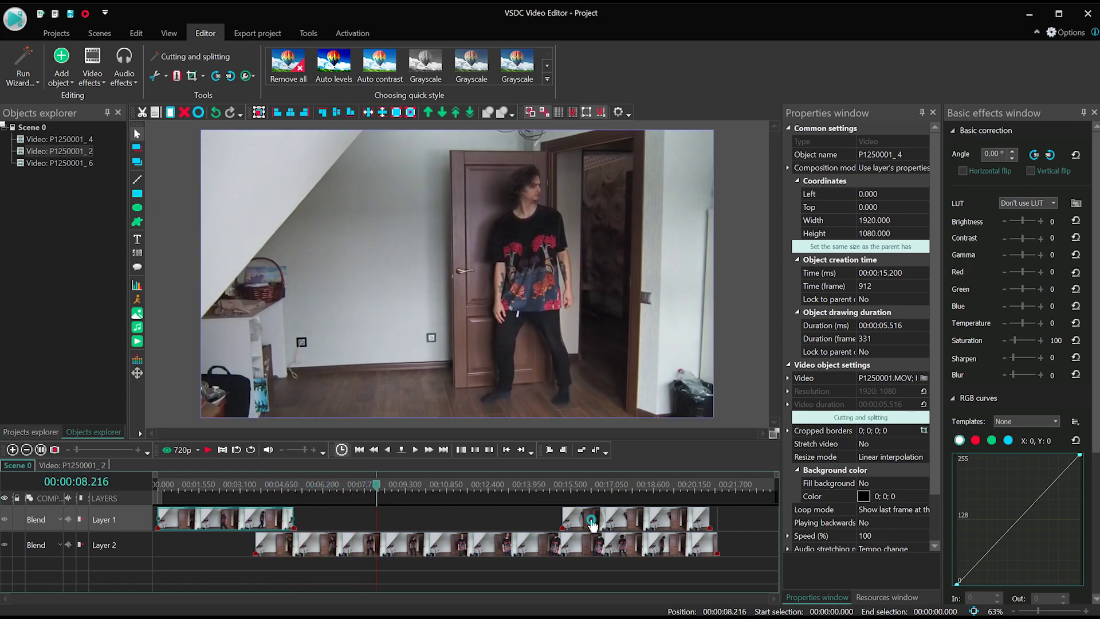
Step: Move clip P1250001_4 to start at 8.216 s, set its opacity to 60%, and check the overlap
drag(592, 523, 408, 520)
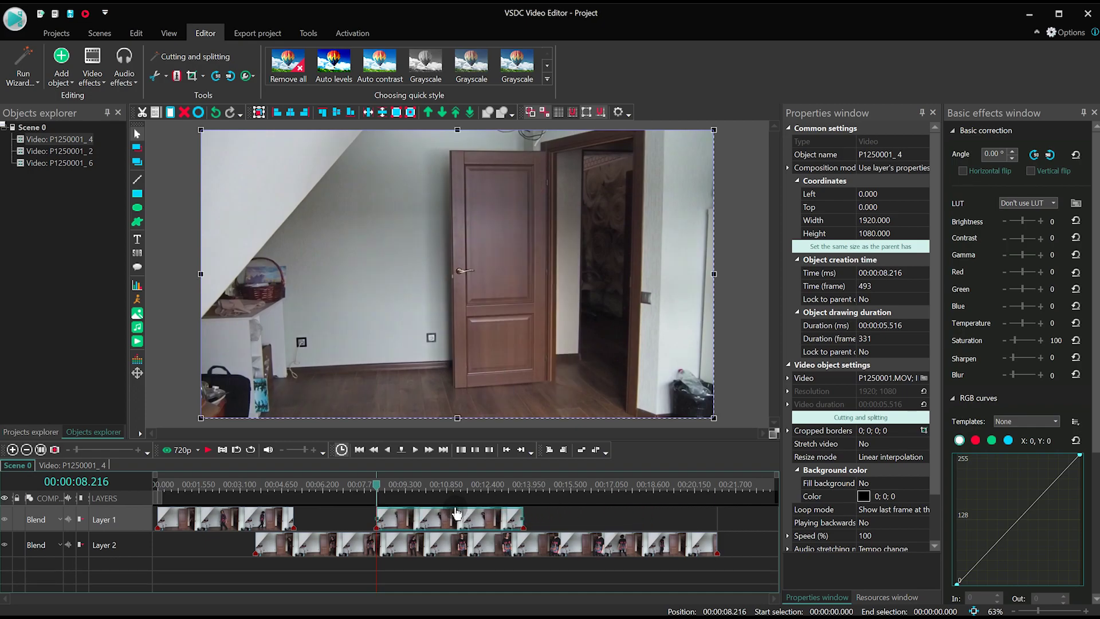
click(252, 77)
drag(342, 105, 318, 104)
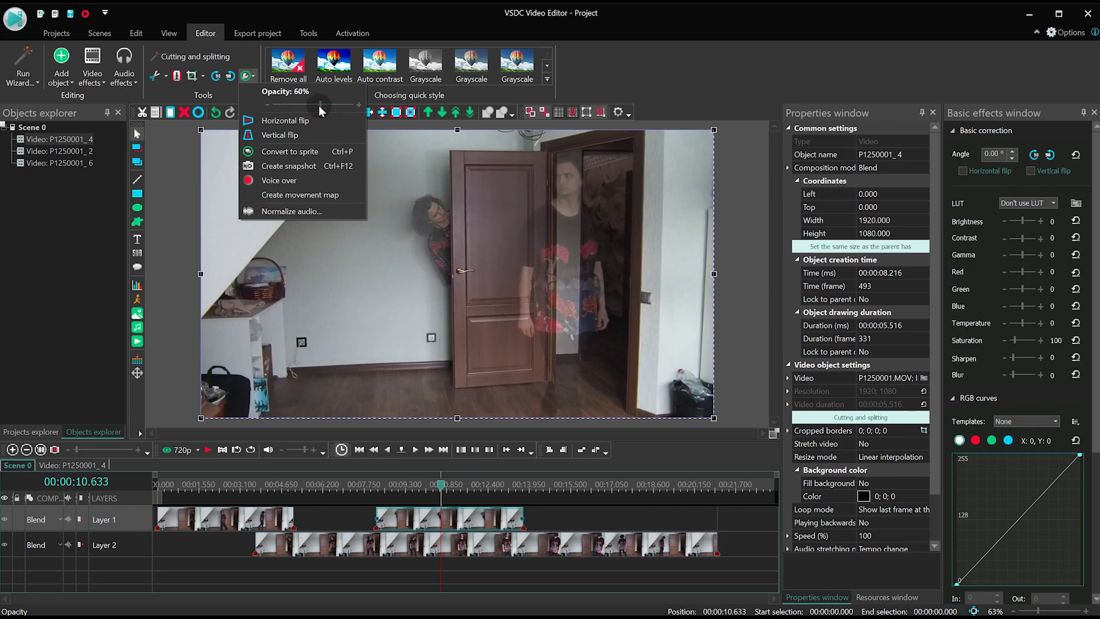
click(362, 486)
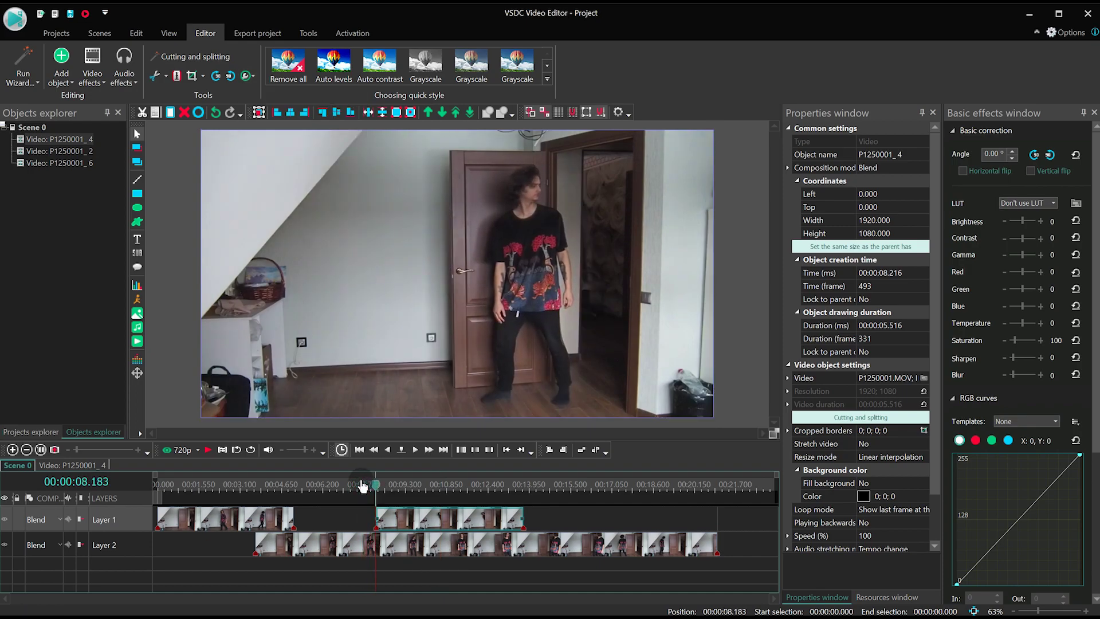
key(space)
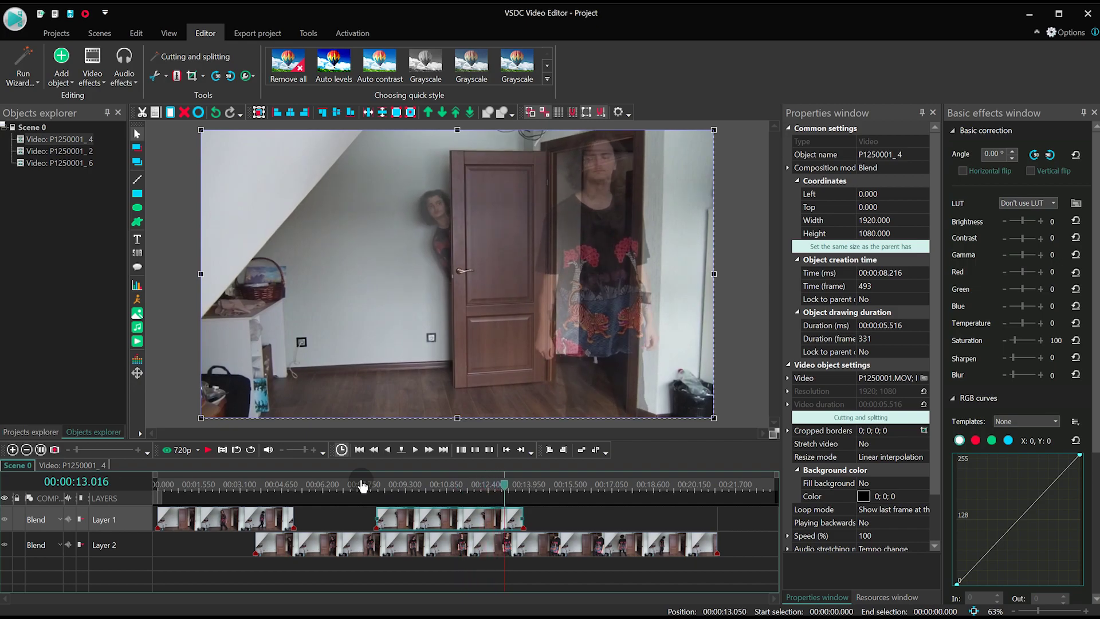
click(255, 486)
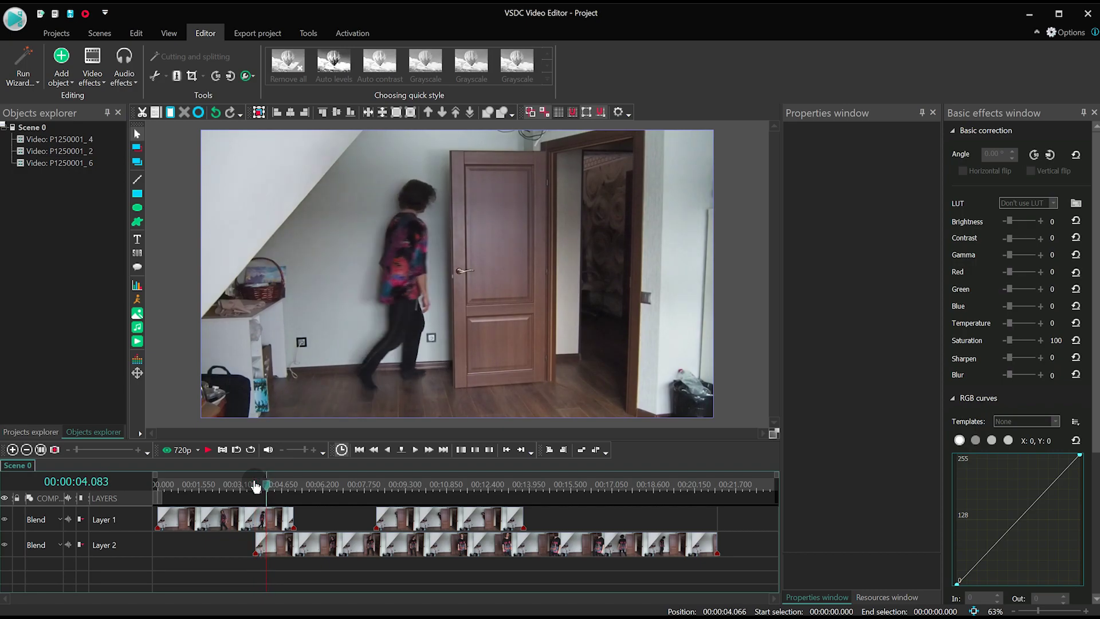
Step: Split the first Layer 1 clip at 3.683 s with Ctrl+K, creating piece P1250001_8
click(255, 485)
scroll(259, 487, up, 5)
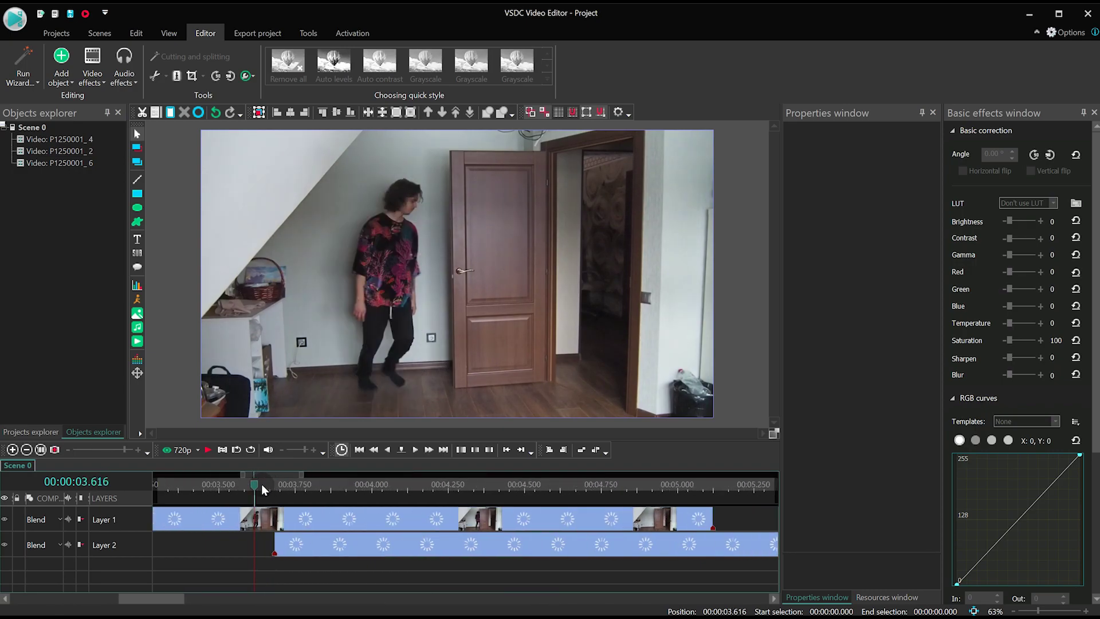
click(261, 484)
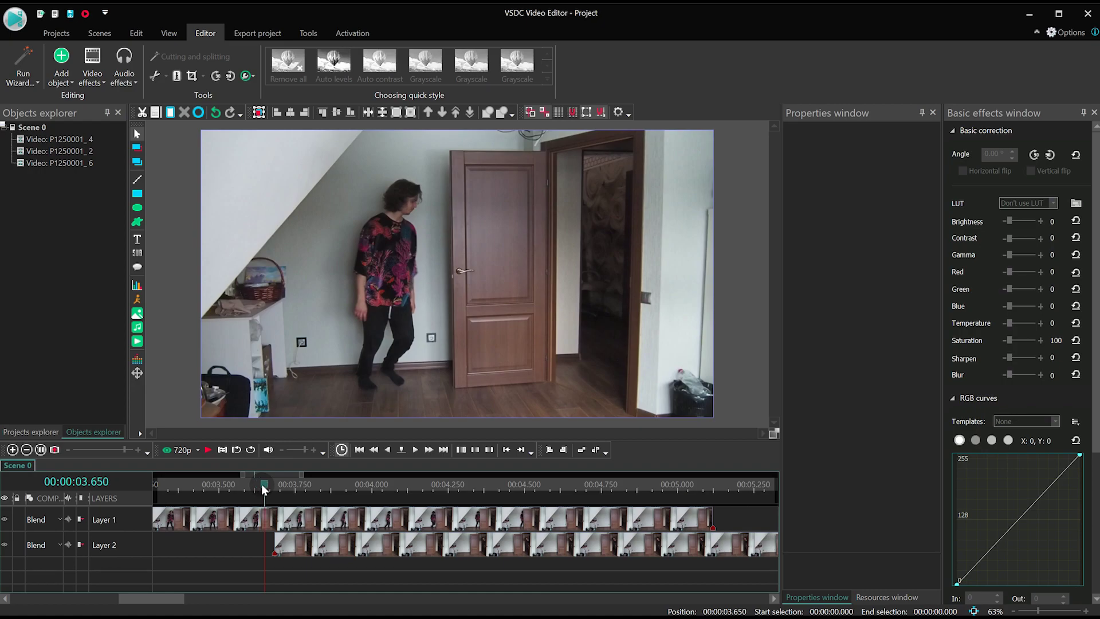
key(Right)
key(Right)
click(311, 523)
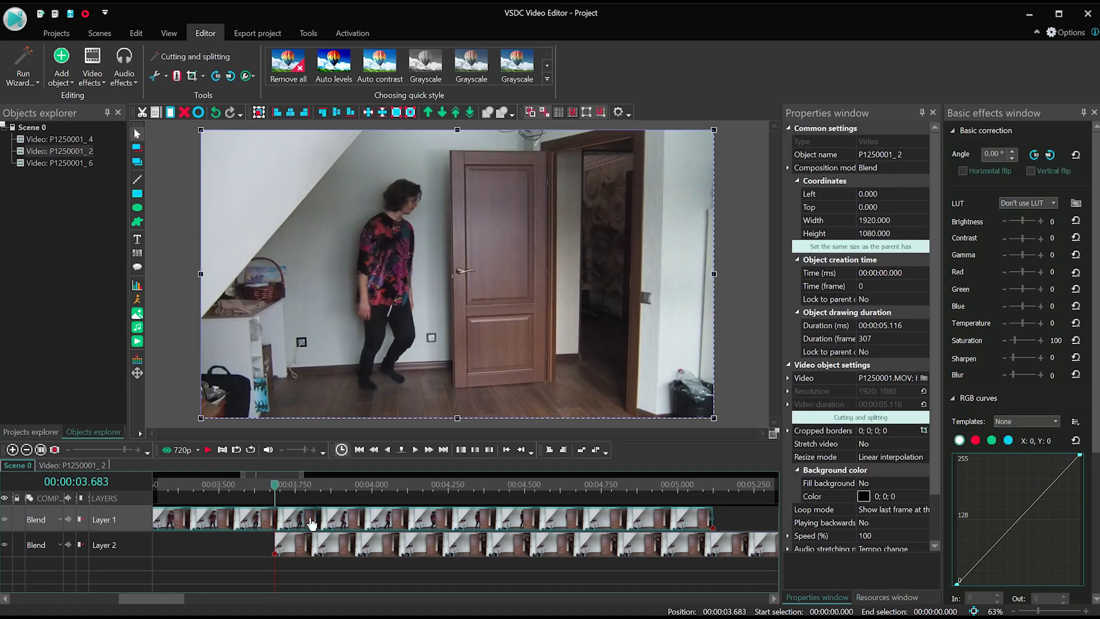
key(ctrl+k)
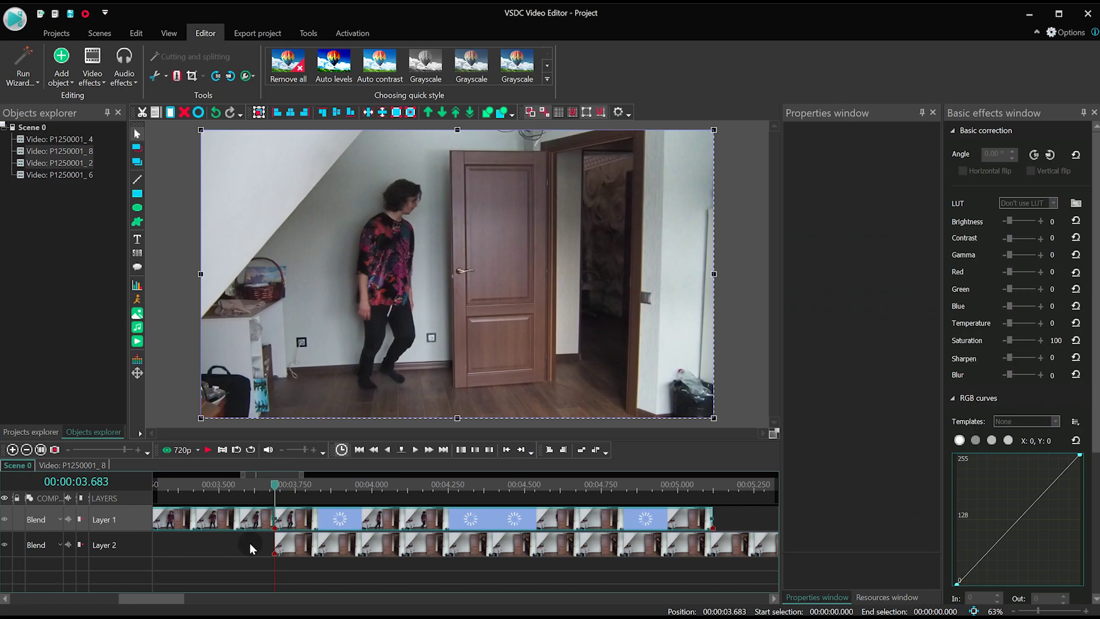
double_click(424, 520)
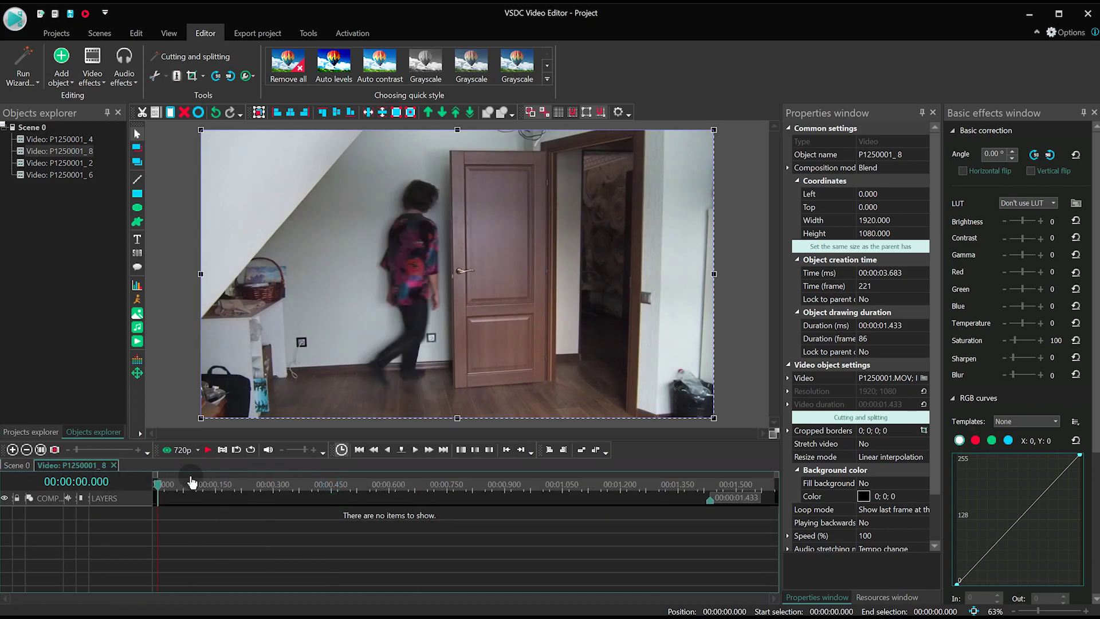
Step: Add a free shape to P1250001_8, tracing a polygon from the door's left edge to the frame's left corners
click(137, 222)
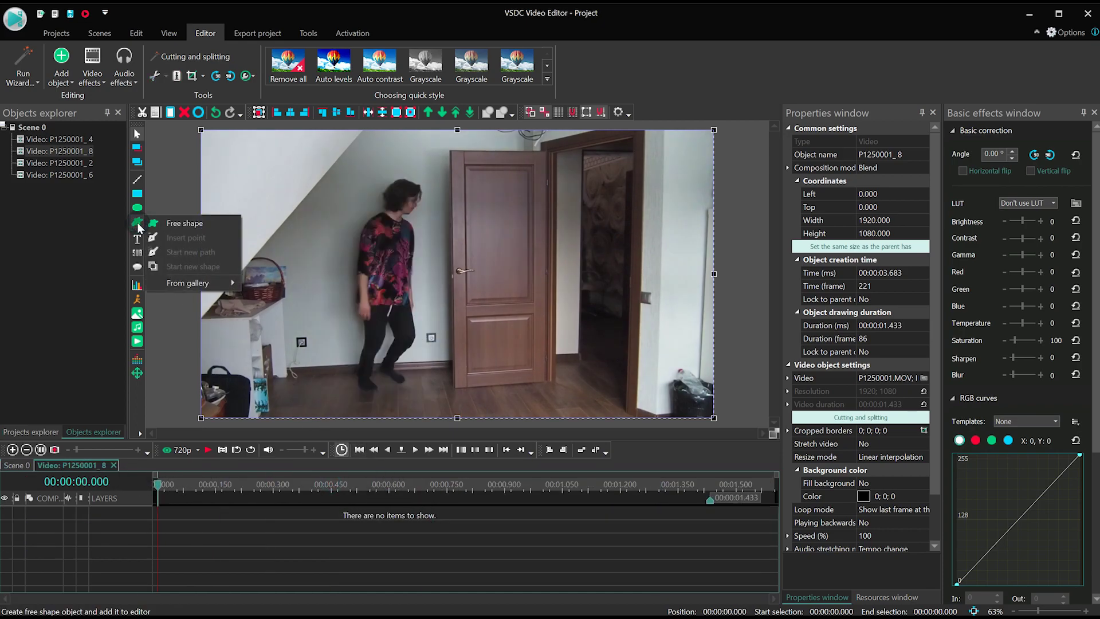
click(211, 224)
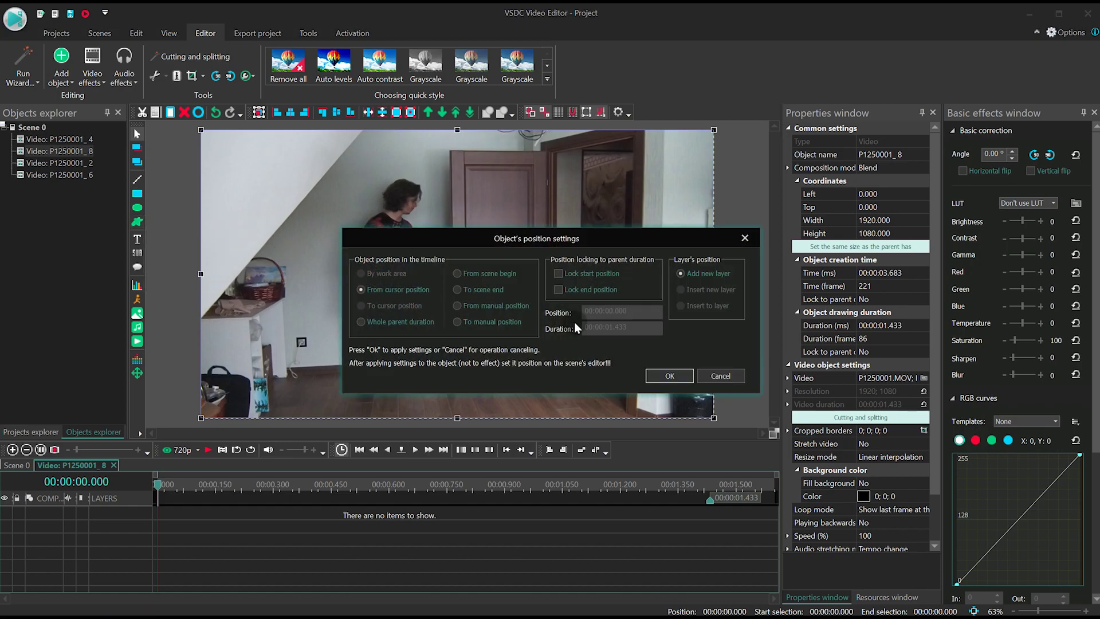
click(663, 377)
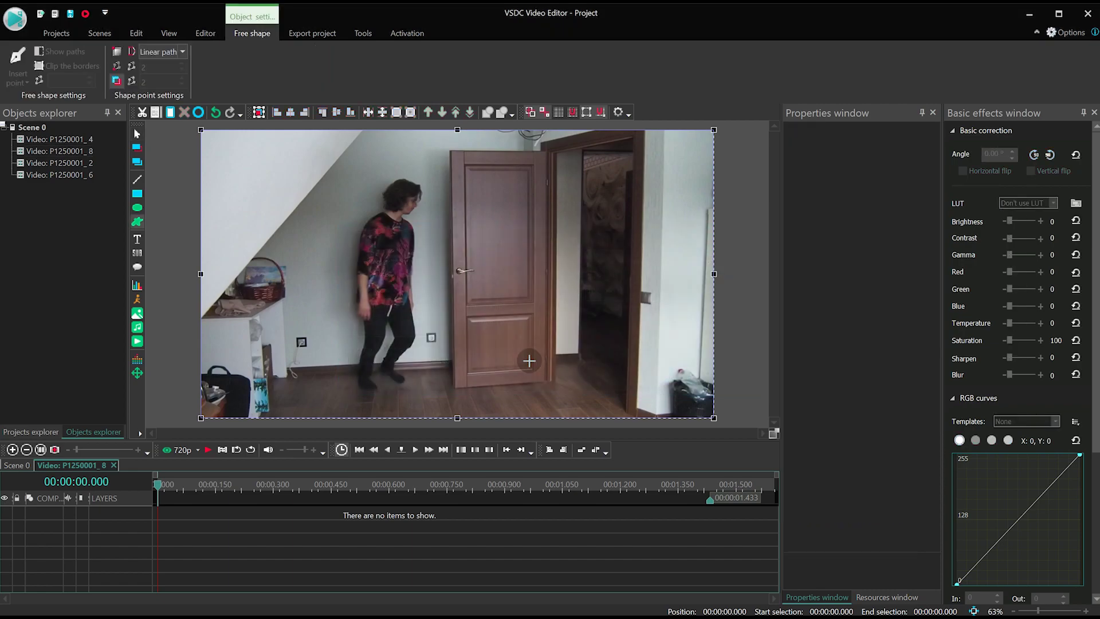
click(452, 385)
click(452, 152)
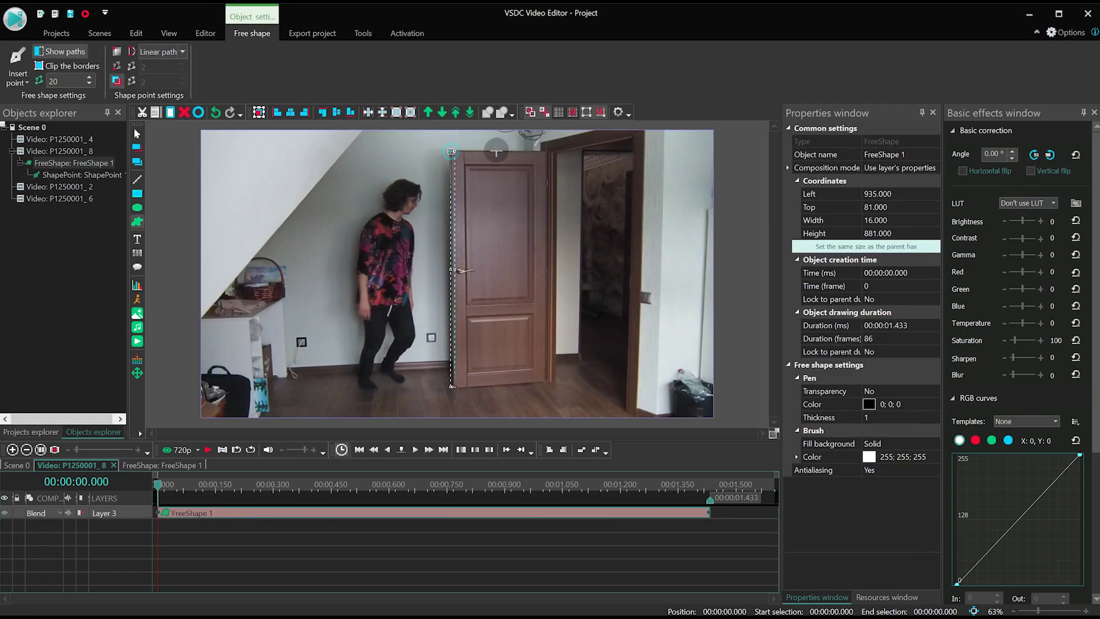
click(541, 151)
click(197, 128)
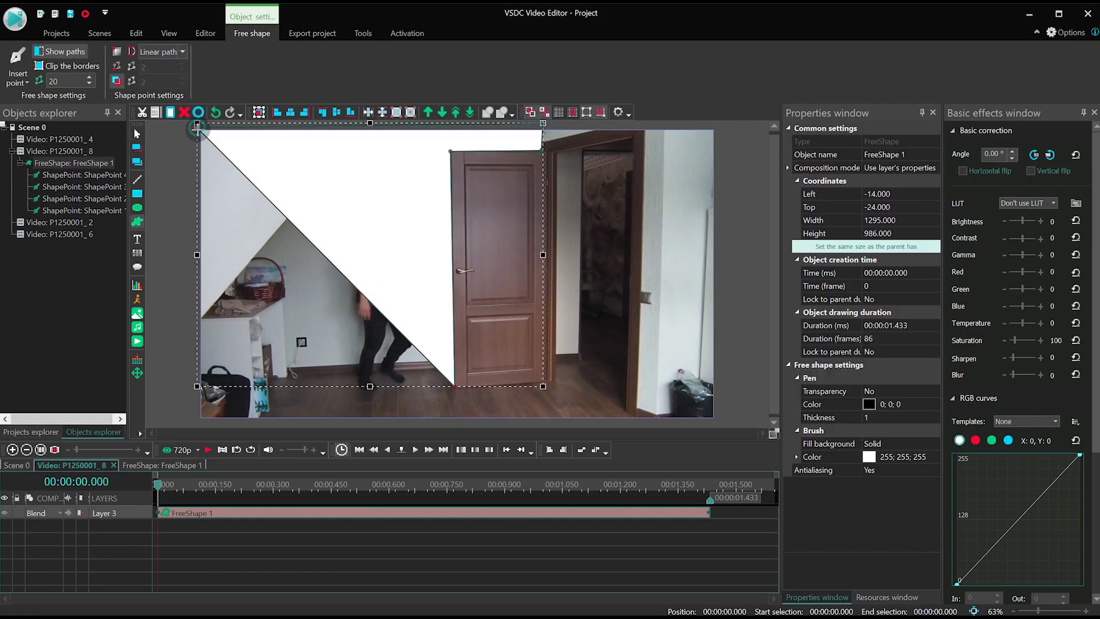
click(197, 421)
click(458, 423)
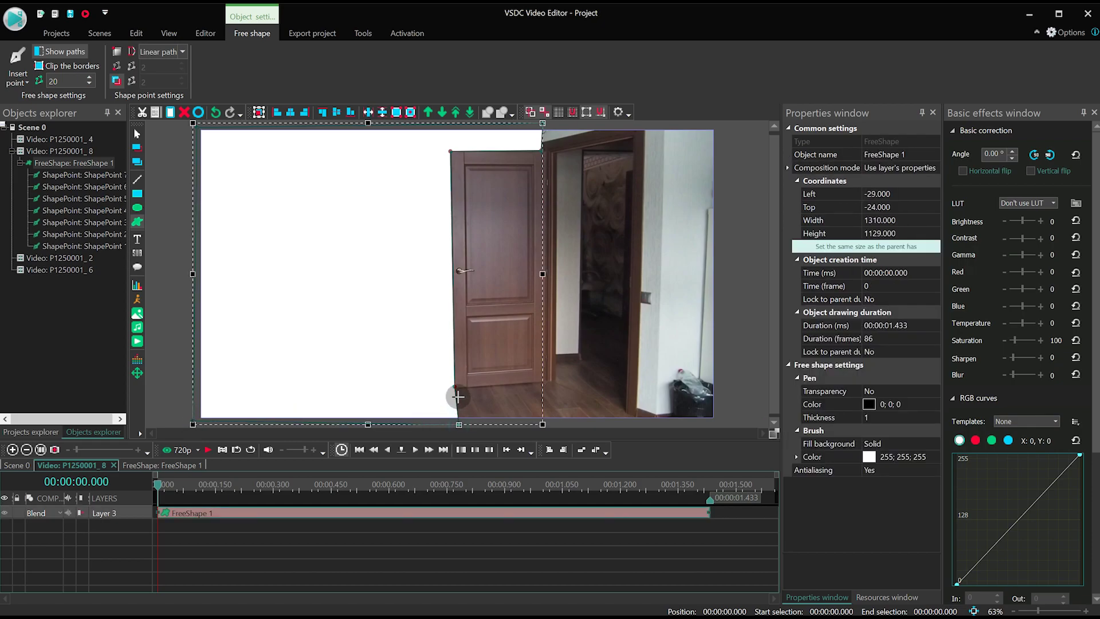
Step: Fill FreeShape 1 black and set its layer blending to Inverted mask
click(933, 452)
click(934, 456)
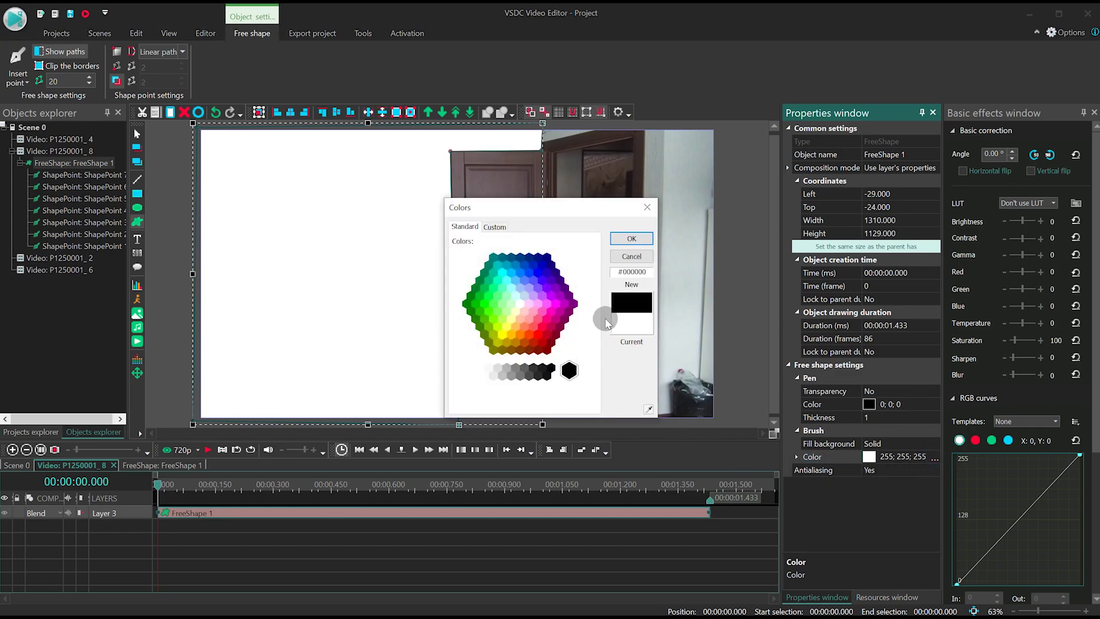
click(632, 239)
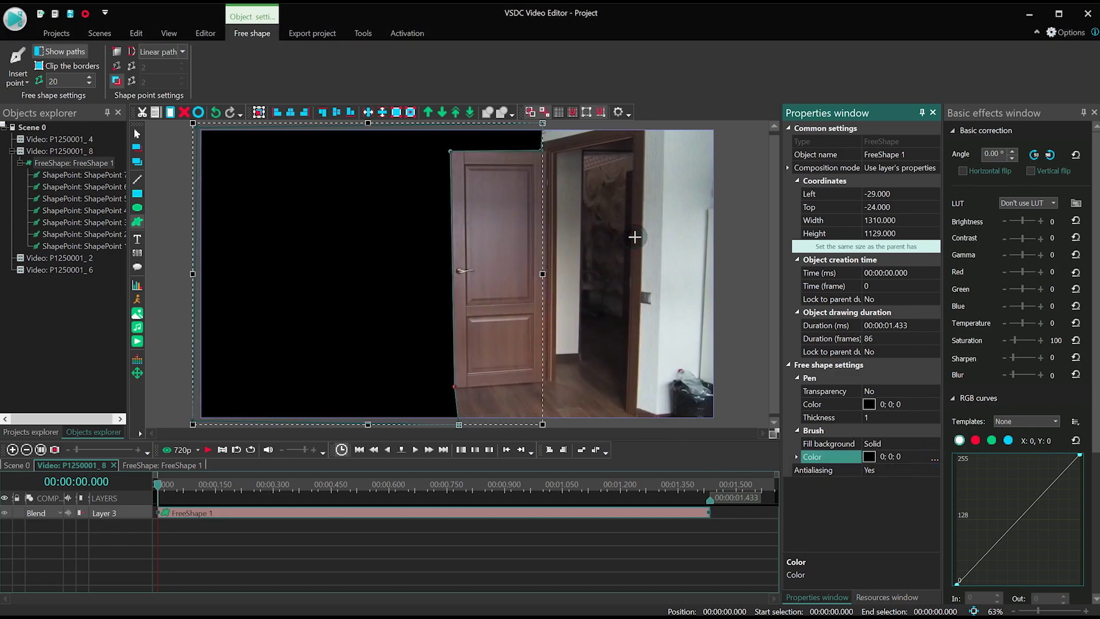
click(60, 512)
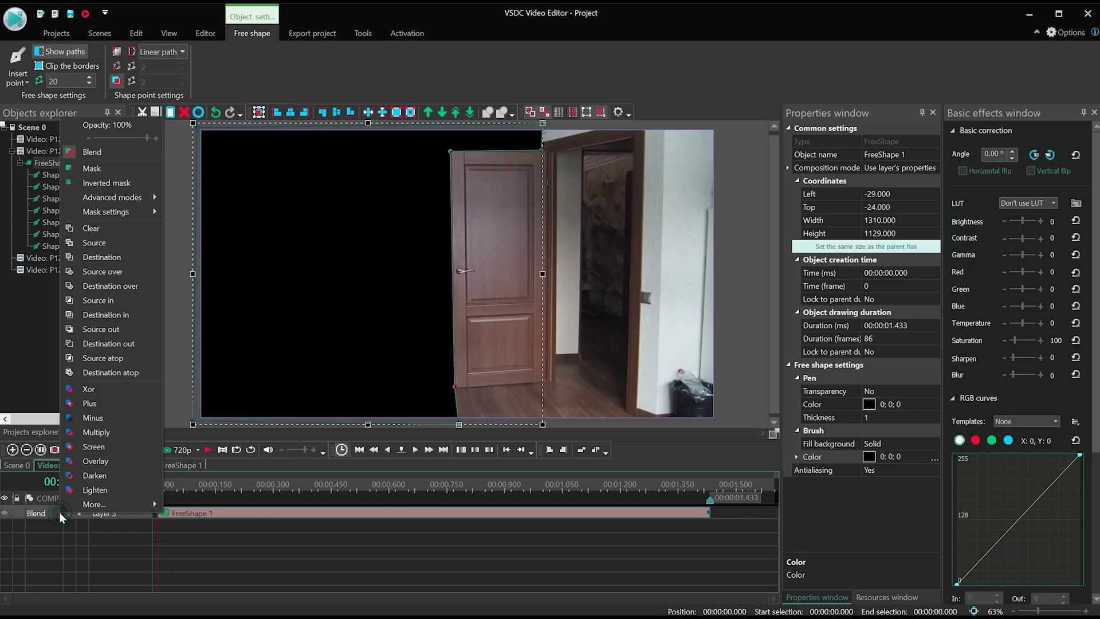
click(134, 183)
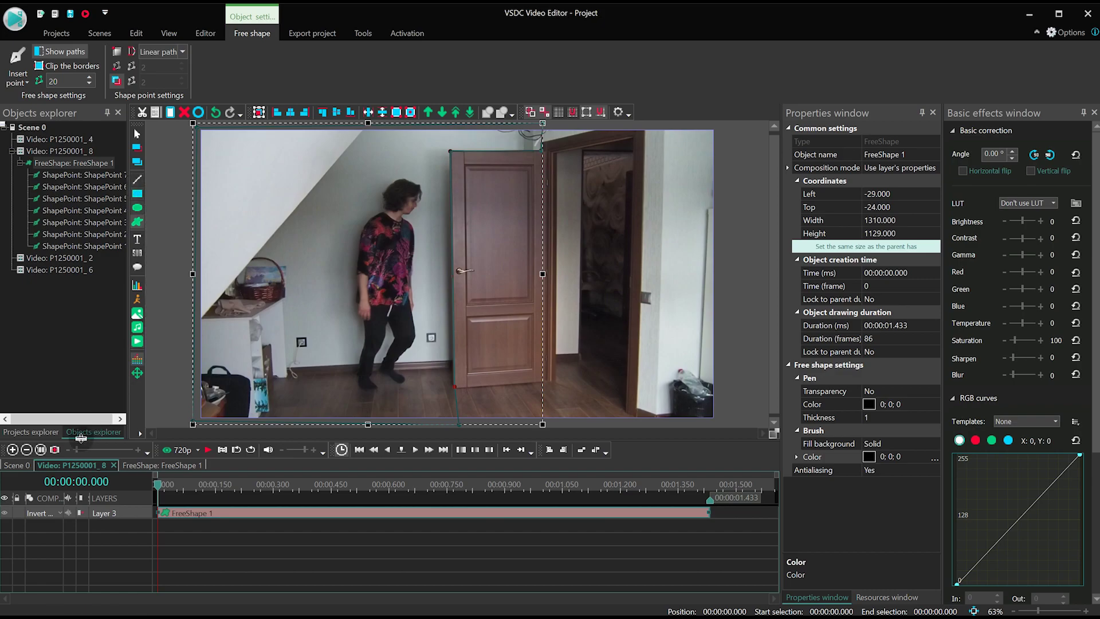
Step: Set clip P1250001_8's composition mode to Use layer's properties and preview the scene
click(15, 466)
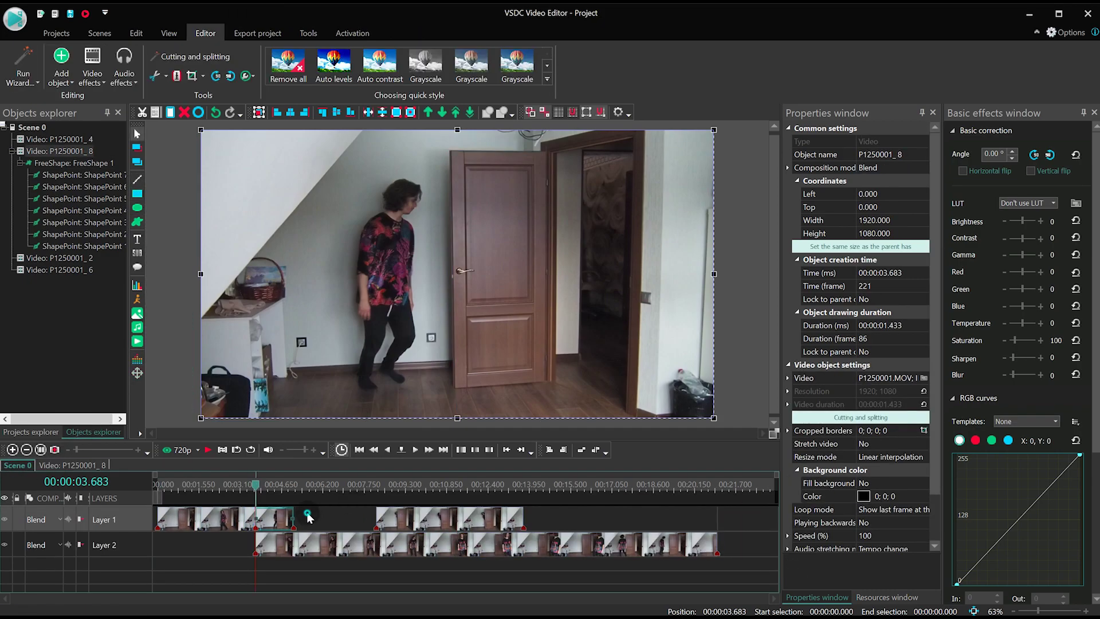
click(914, 169)
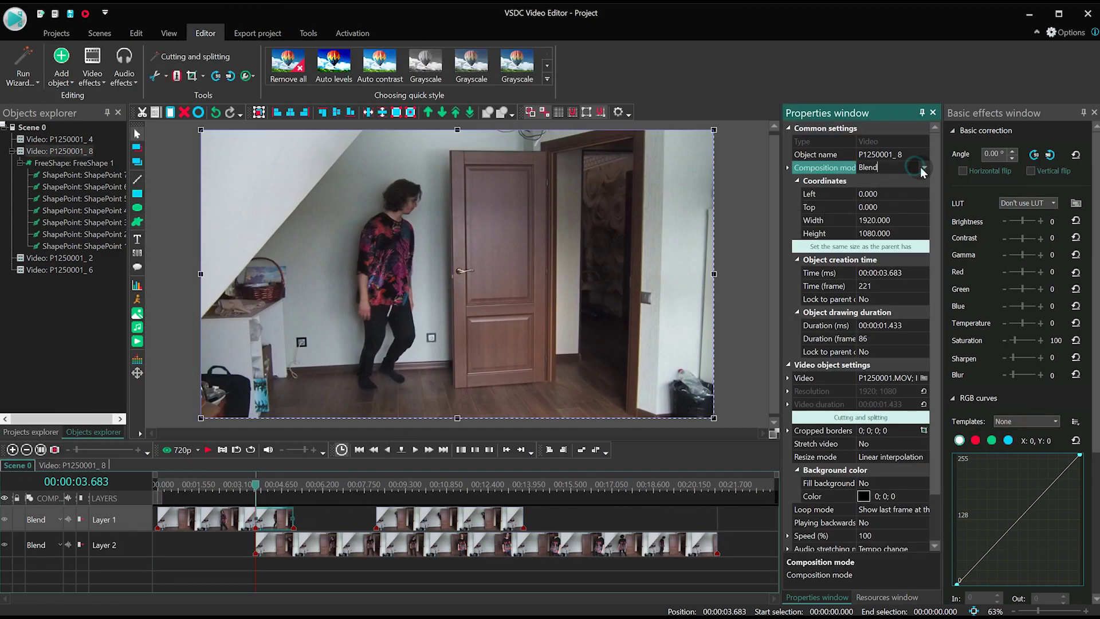
click(922, 167)
click(923, 181)
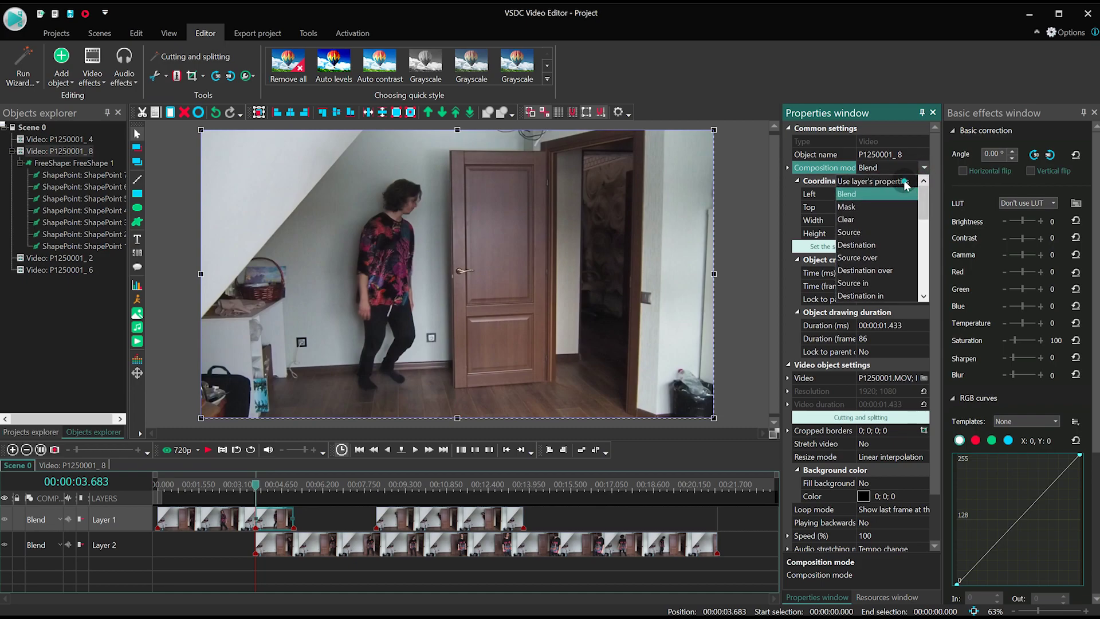
click(894, 181)
click(249, 487)
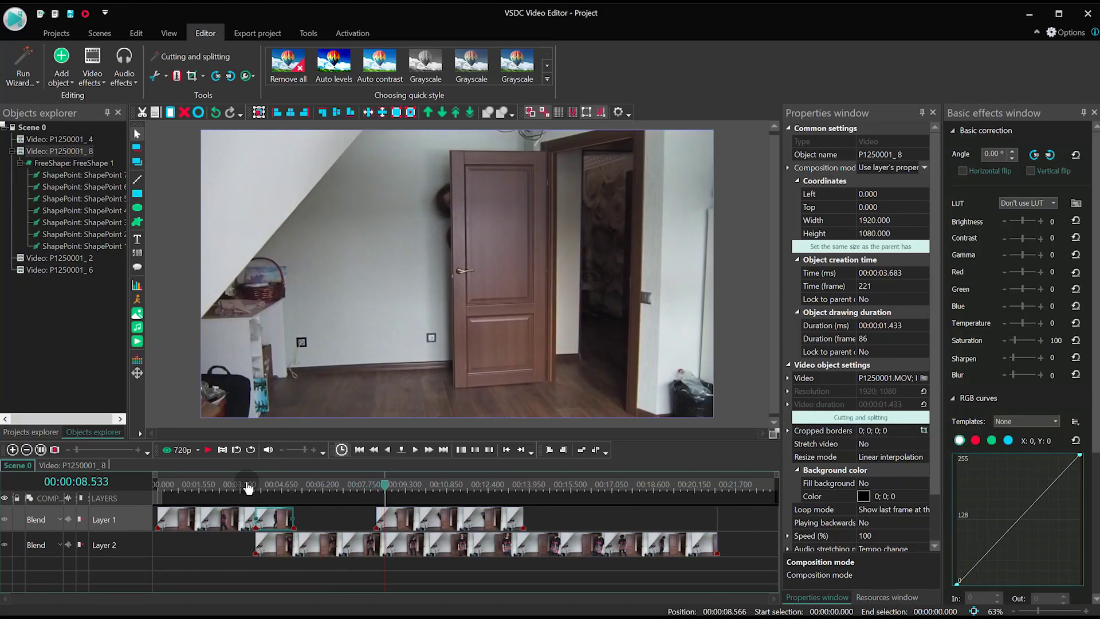
double_click(272, 520)
Step: Copy the FreeShape 1 mask from clip P1250001_8
click(265, 518)
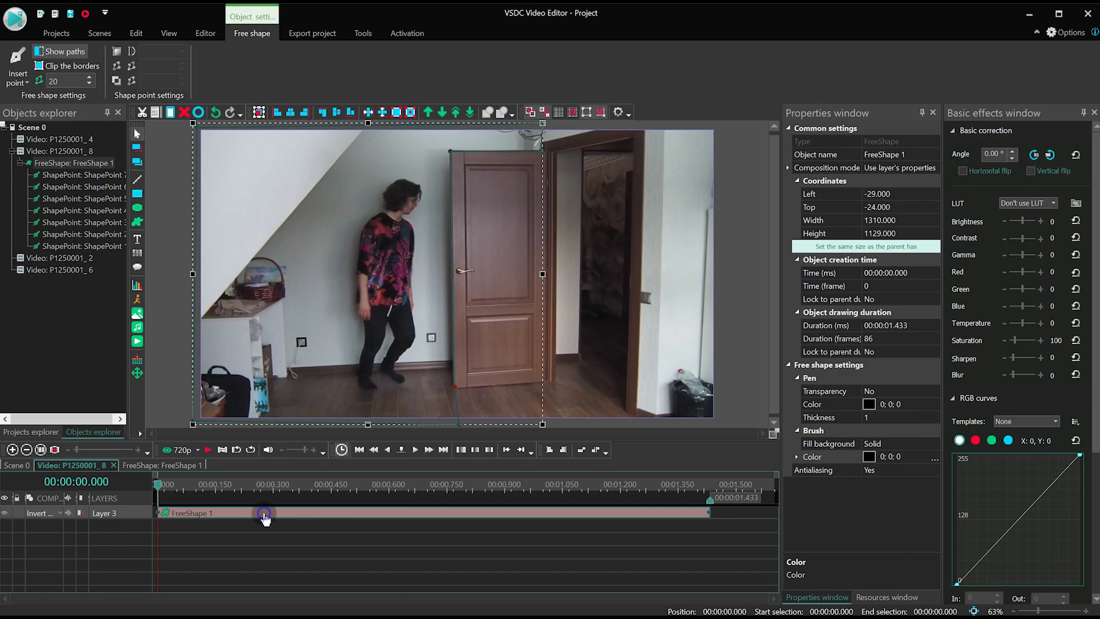
right_click(265, 518)
click(343, 218)
click(8, 466)
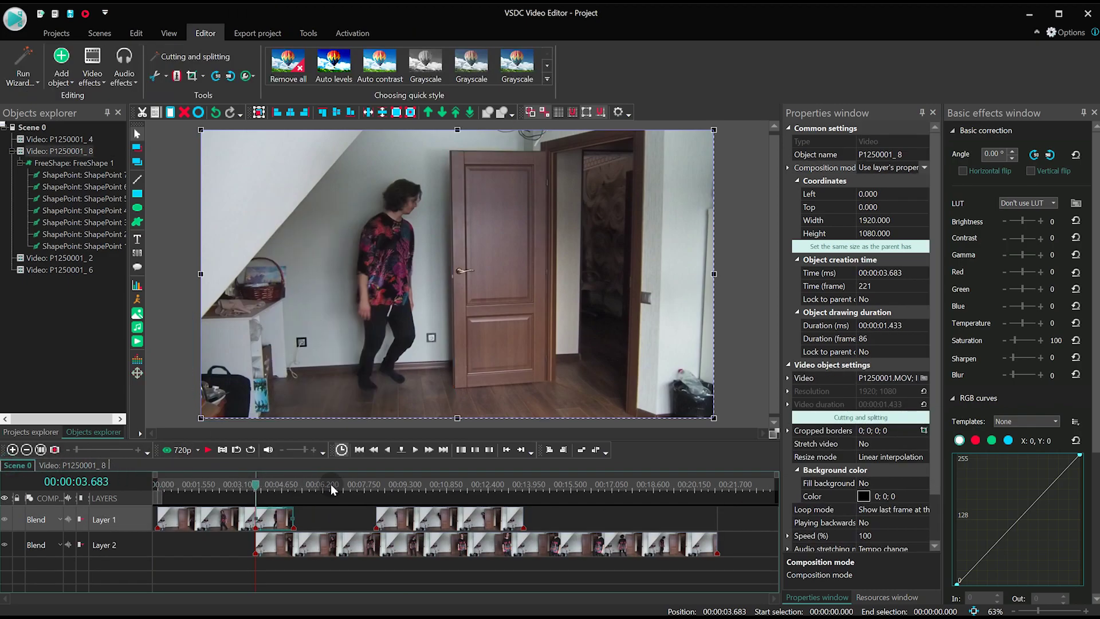
Step: Set clip P1250001_4's composition mode to Use layer's properties
click(432, 519)
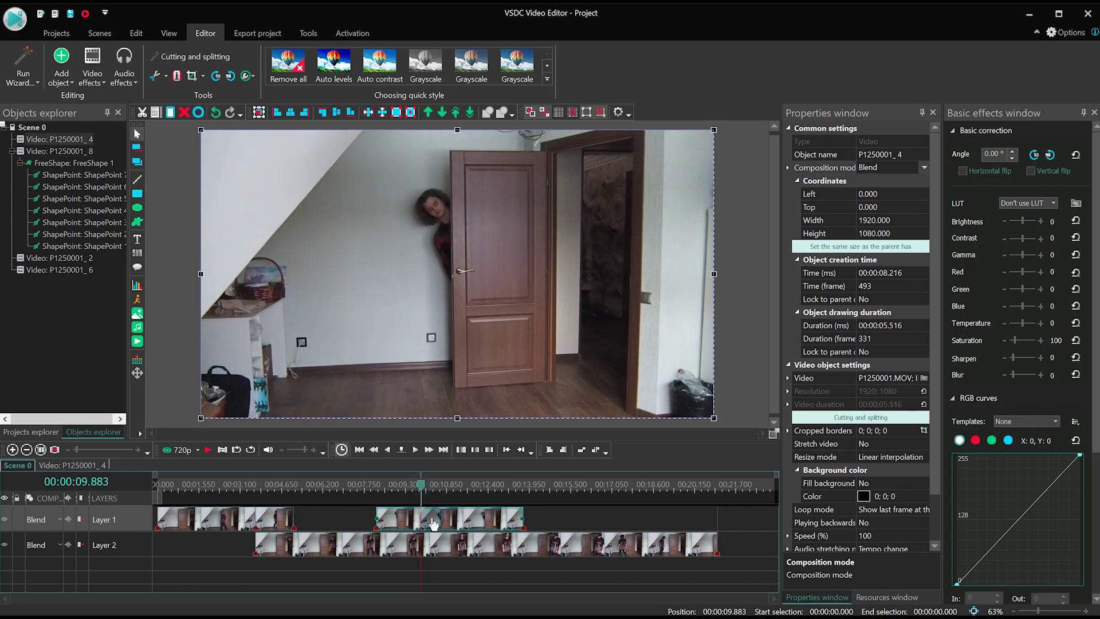
click(924, 168)
click(898, 182)
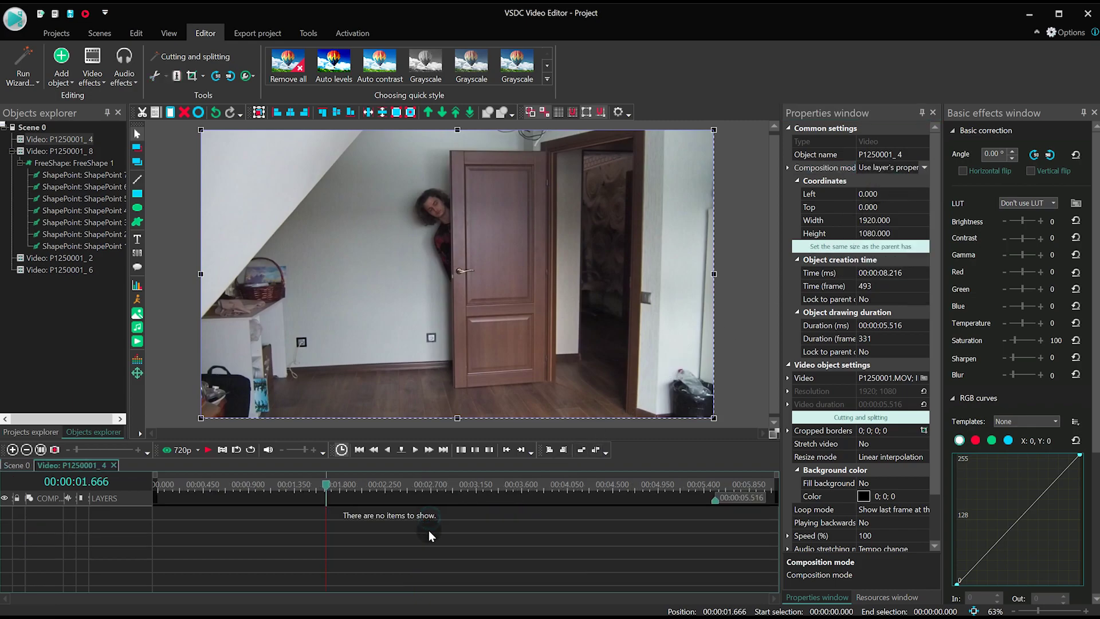
Step: Stretch the pasted FreeShape 2 across the whole clip and make its layer an Inverted mask
drag(300, 513, 715, 512)
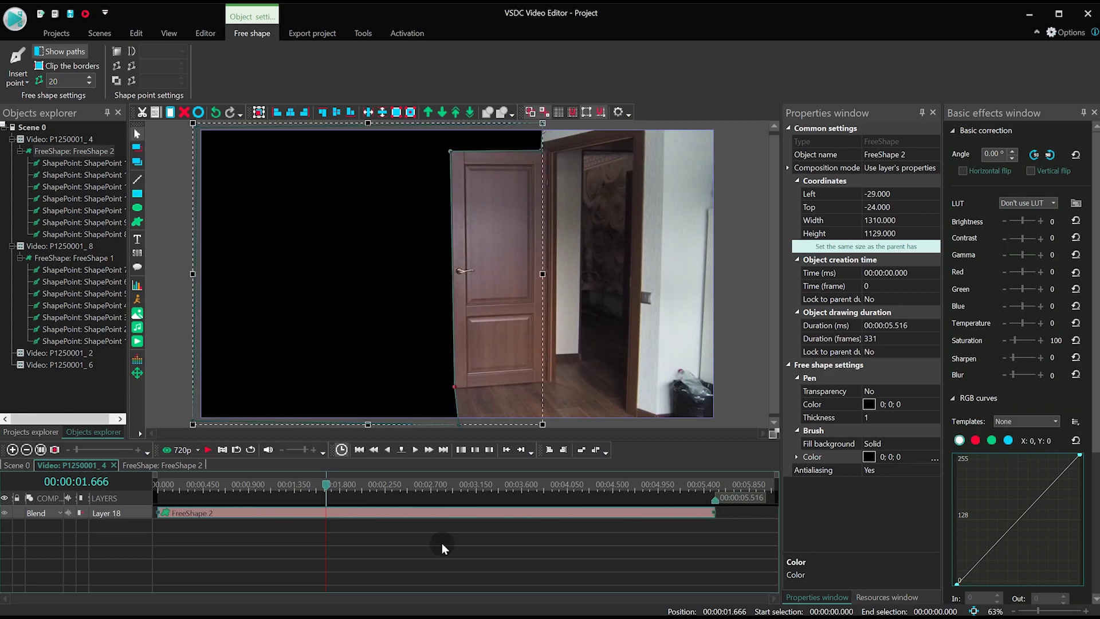
click(43, 514)
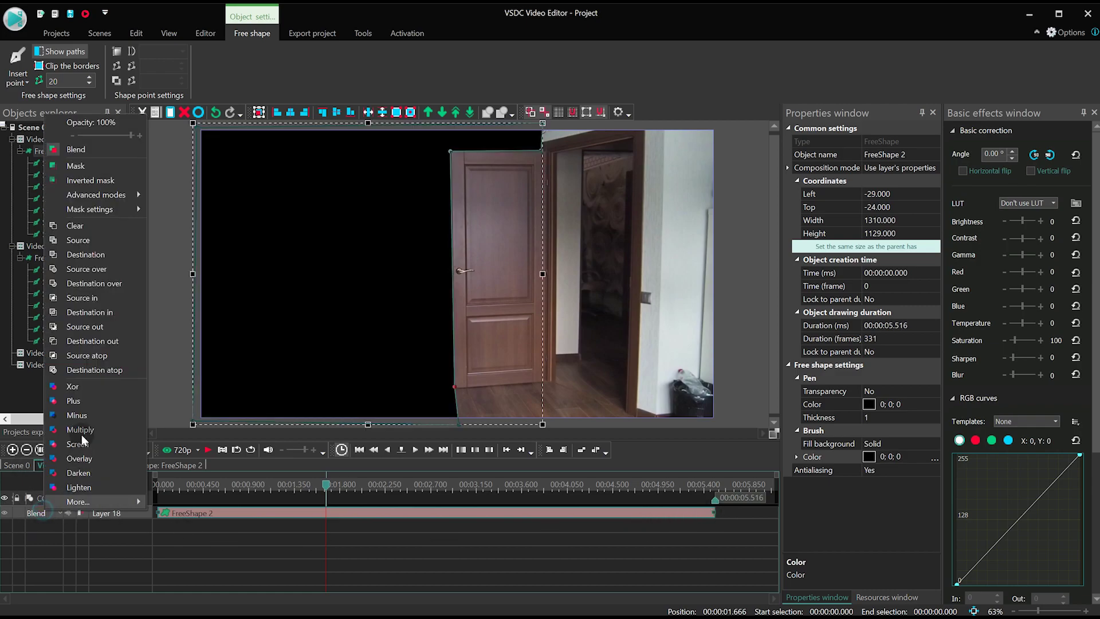
click(107, 180)
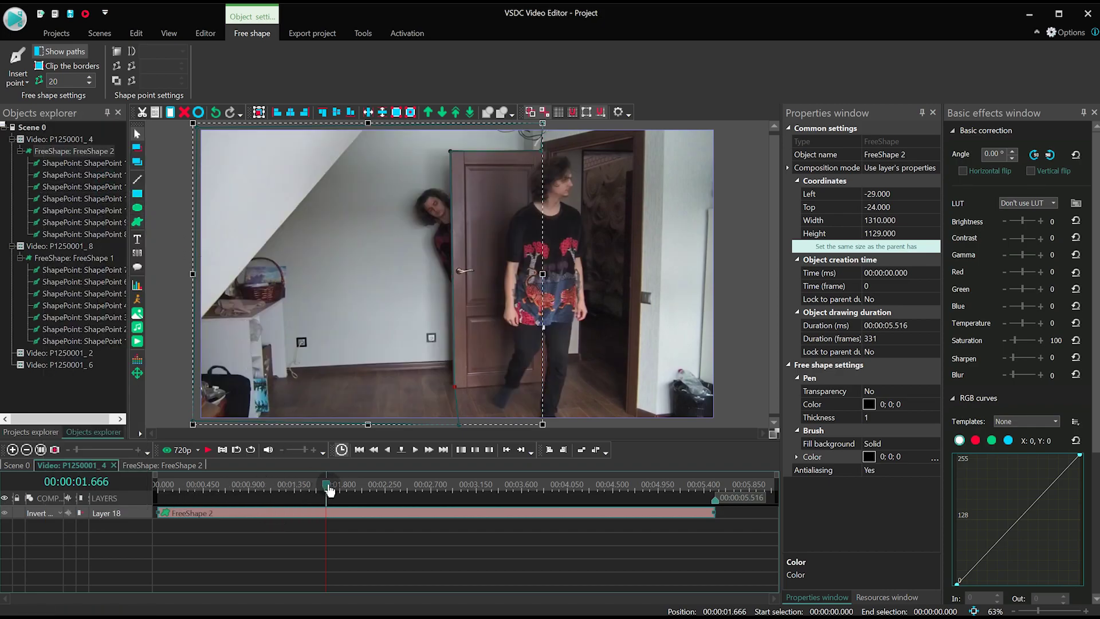
Step: Play clip P1250001_4 from its start to check the clone effect, then rewind Scene 0
drag(330, 490, 176, 487)
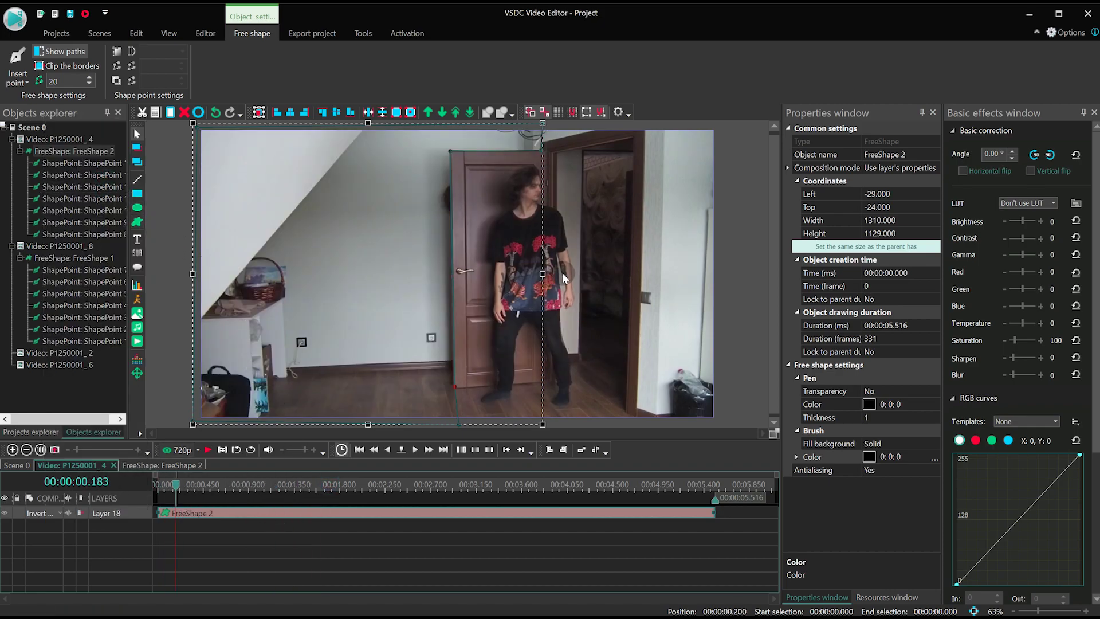
key(space)
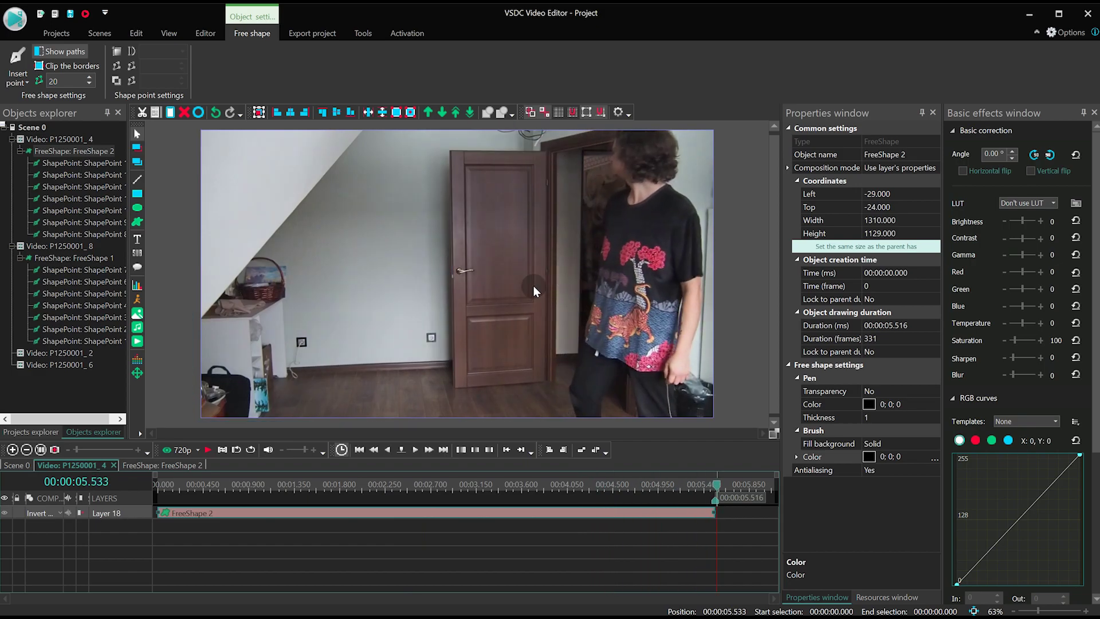
click(31, 464)
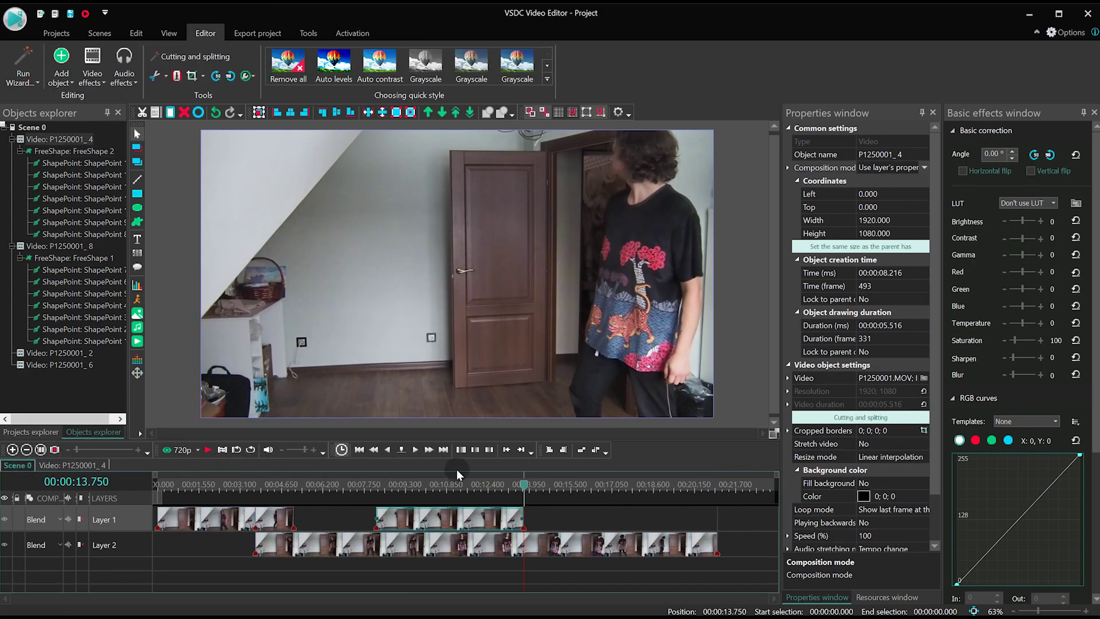
click(152, 485)
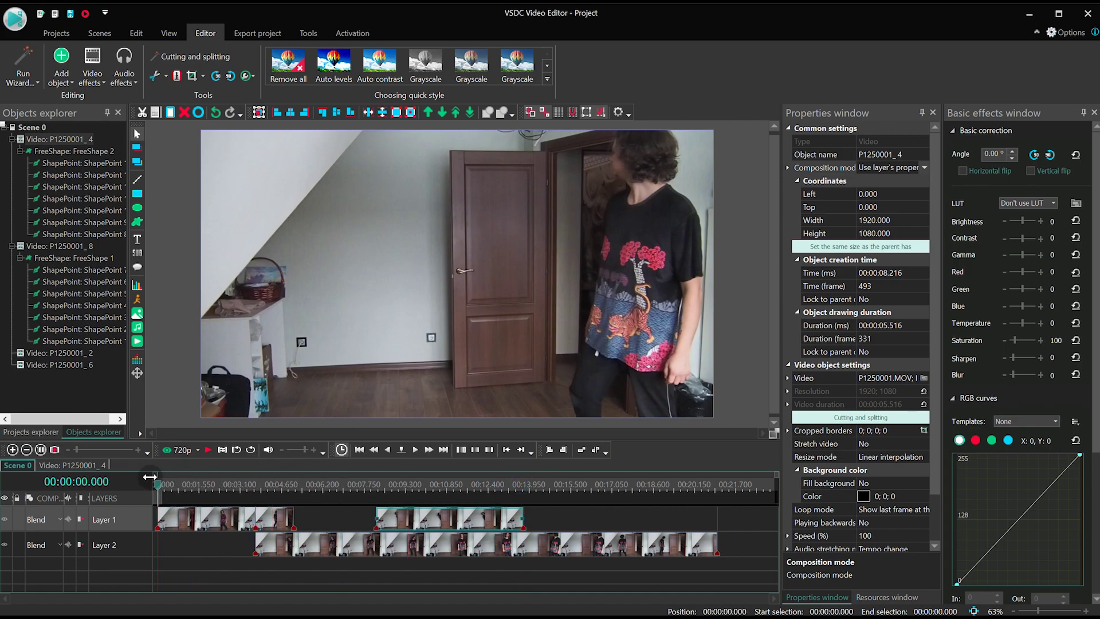